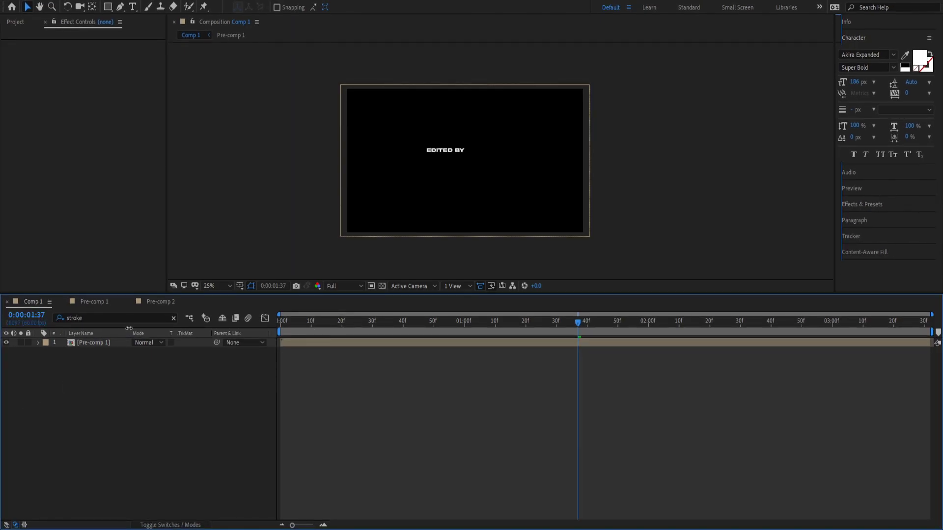
Step: Clear the "stroke" filter from the Comp 1 timeline's layer search
left_click_drag(130, 318, 21, 312)
key("BackSpace")
left_click(208, 388)
key("ctrl+y")
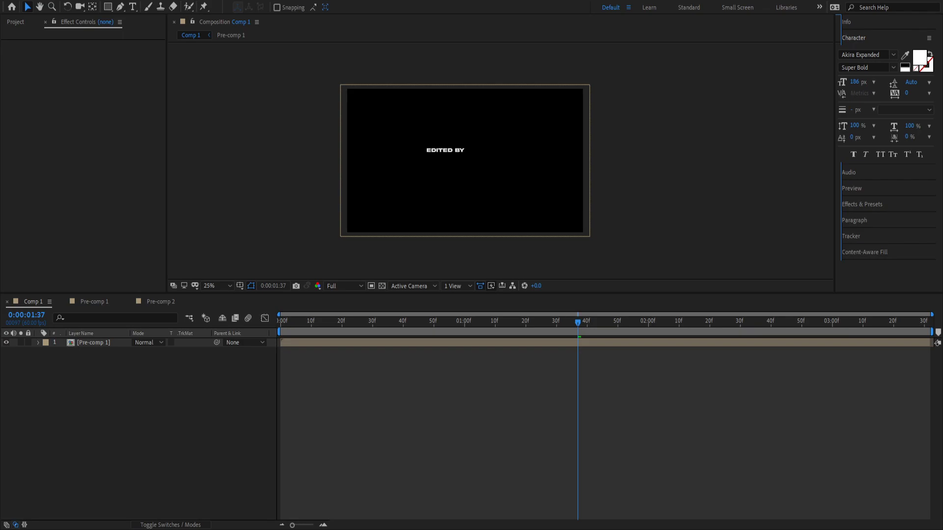
Step: Play and scrub through the EDITED BY text animation in Comp 1 and Pre-comp 1
left_click_drag(577, 322, 399, 370)
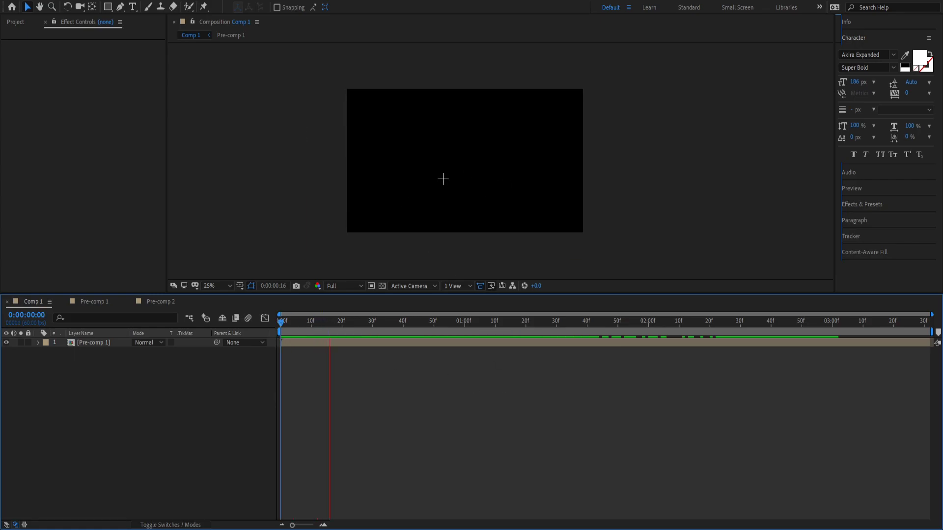
left_click_drag(360, 324, 345, 325)
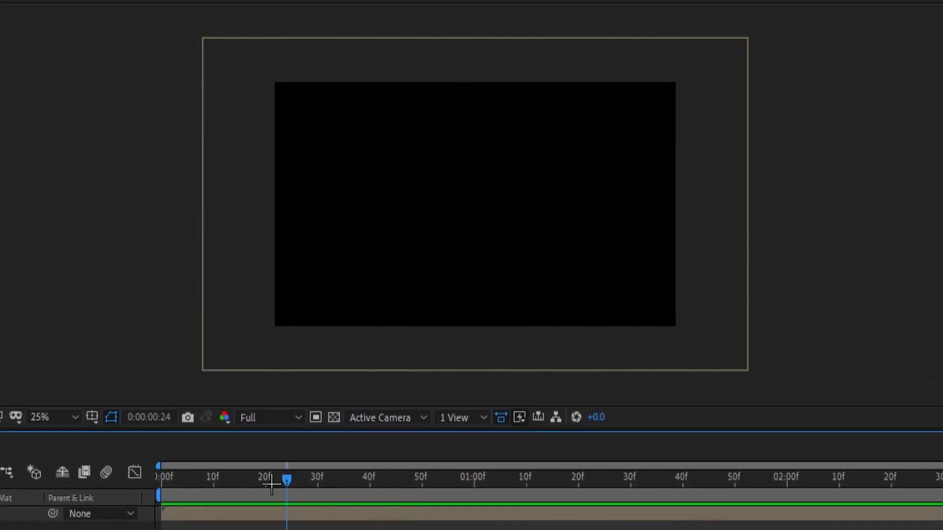
key("space")
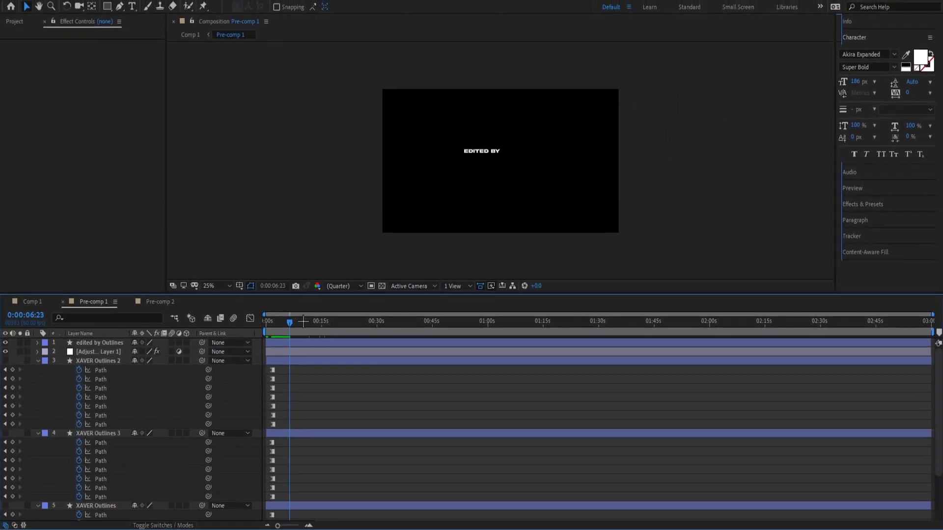
key("space")
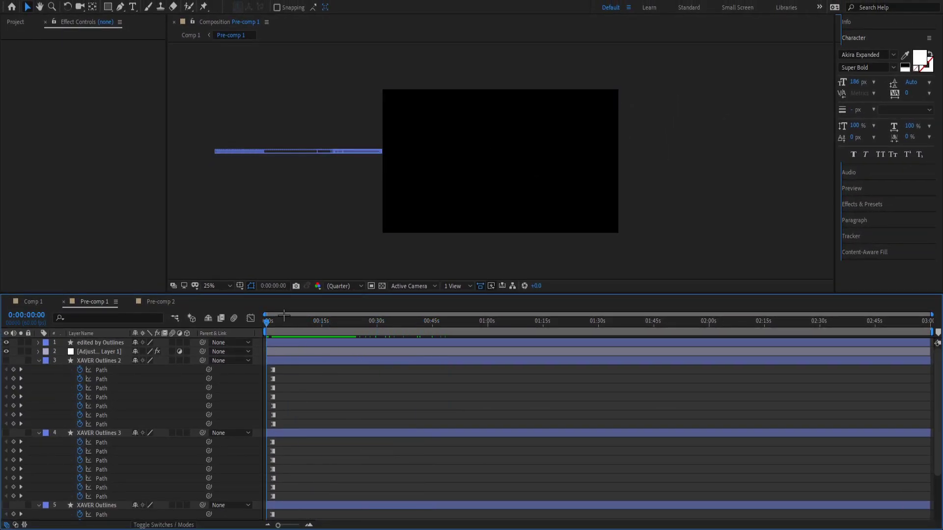
scroll(431, 342, "up", 5)
left_click_drag(443, 313, 381, 312)
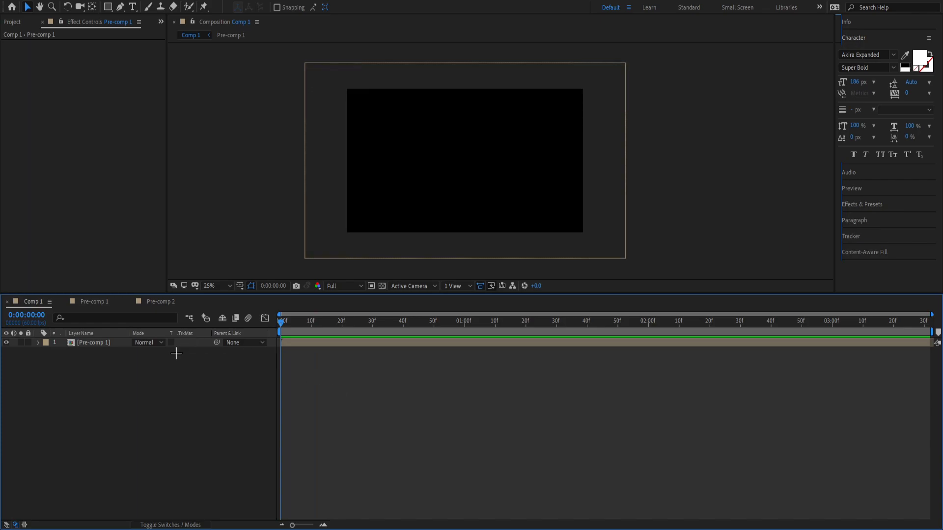
Step: Preview Comp 1 from its start and scrub to 0:00:02:19 to examine the EDITED BY letters
left_click_drag(306, 325, 244, 303)
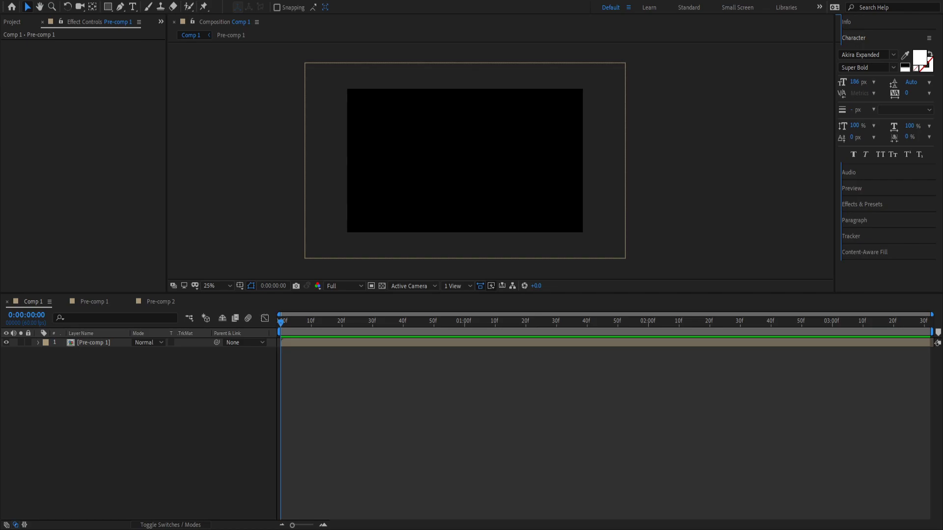
left_click(329, 353)
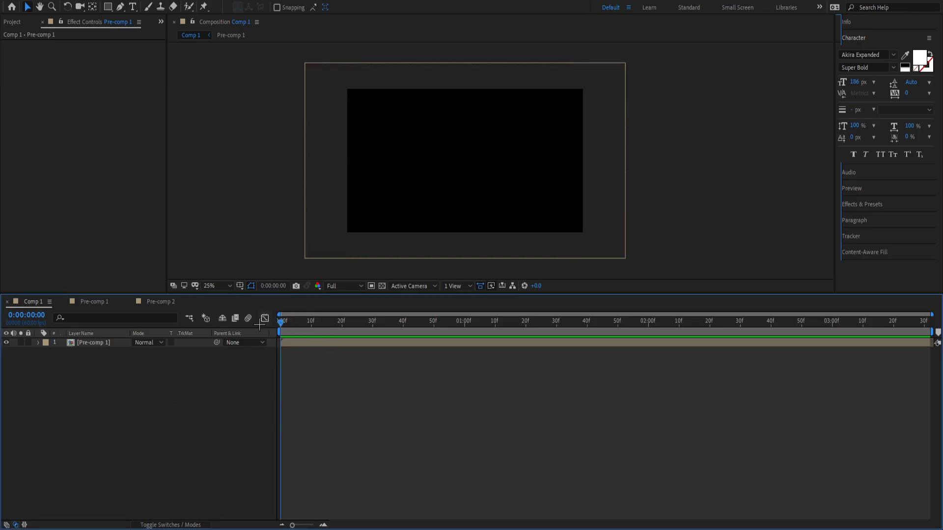
key("space")
left_click_drag(396, 314, 561, 332)
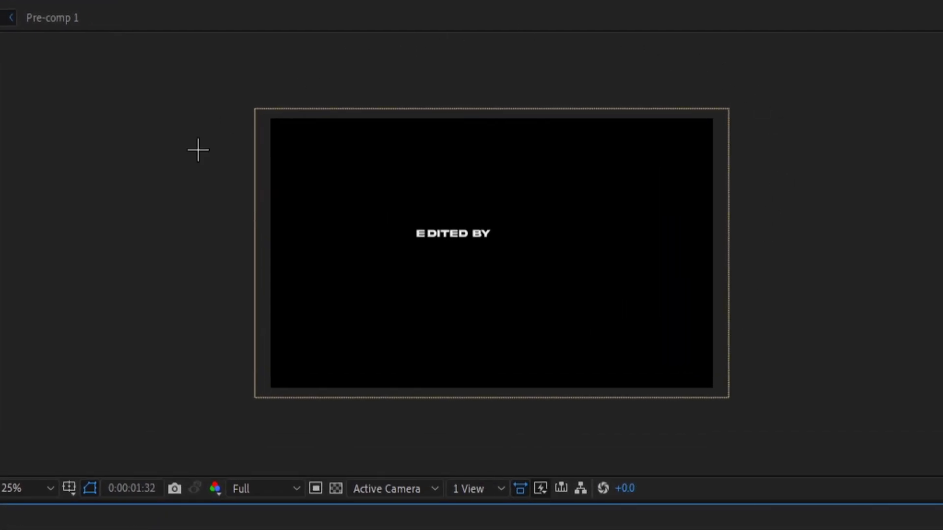
left_click_drag(639, 495, 687, 495)
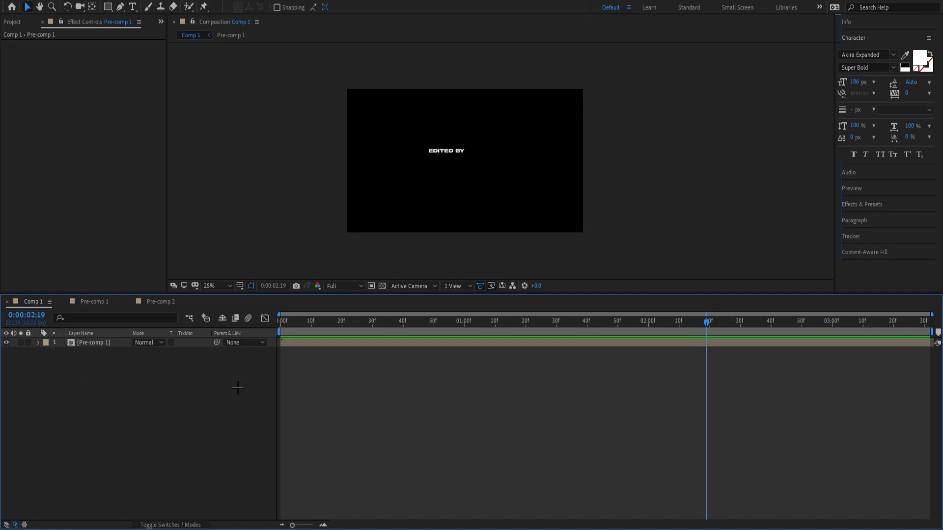
Step: Add a text layer reading "fraxyz" to Comp 1
key("ctrl+alt+shift+t")
type("fr")
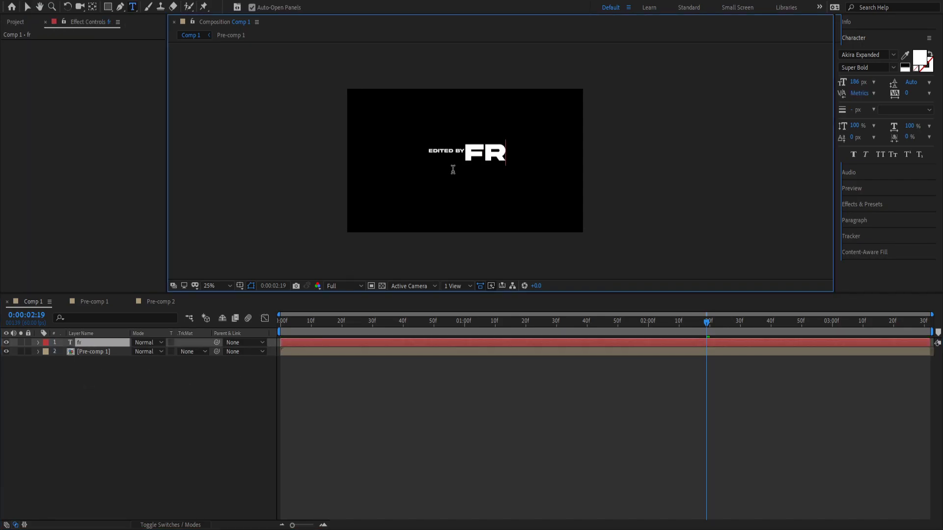
type("axyz")
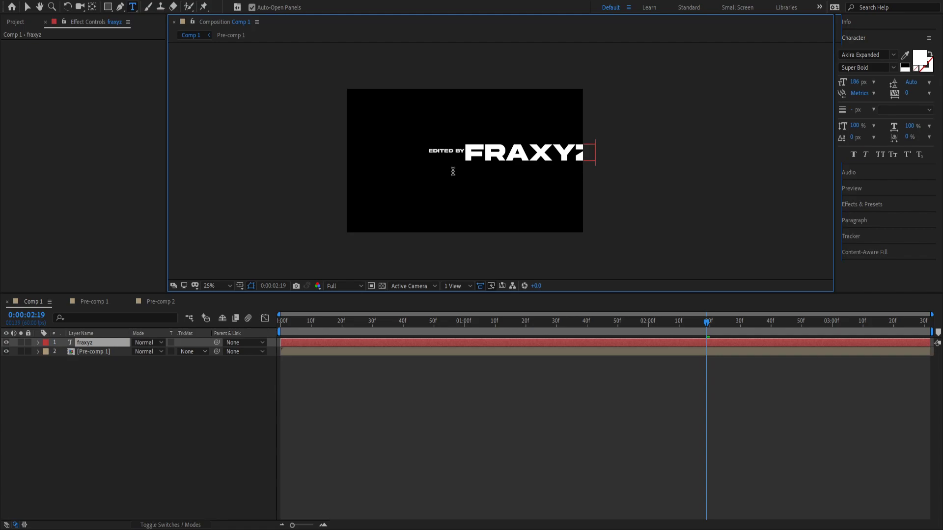
type("v")
key("BackSpace")
left_click(168, 470)
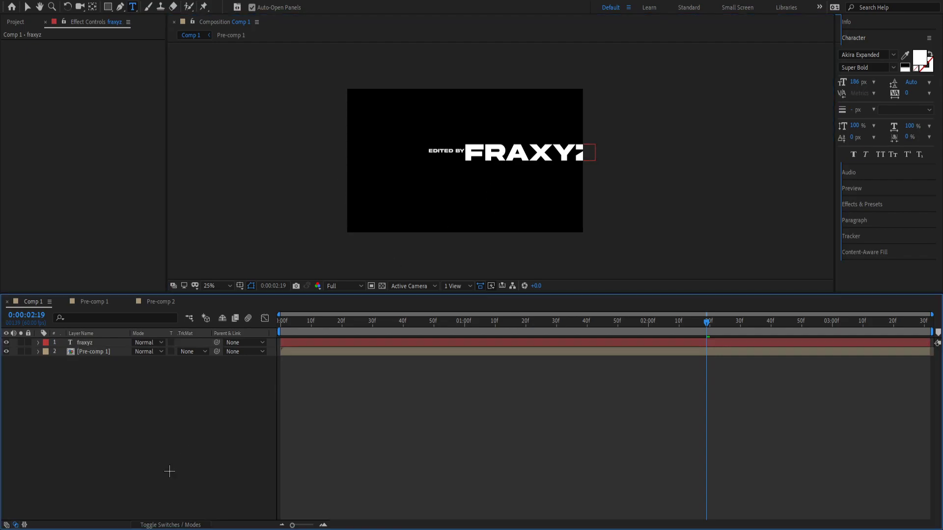
Step: Move the FRAXYZ text beneath EDITED BY and centre its anchor point
key("v")
left_click_drag(506, 152, 447, 171)
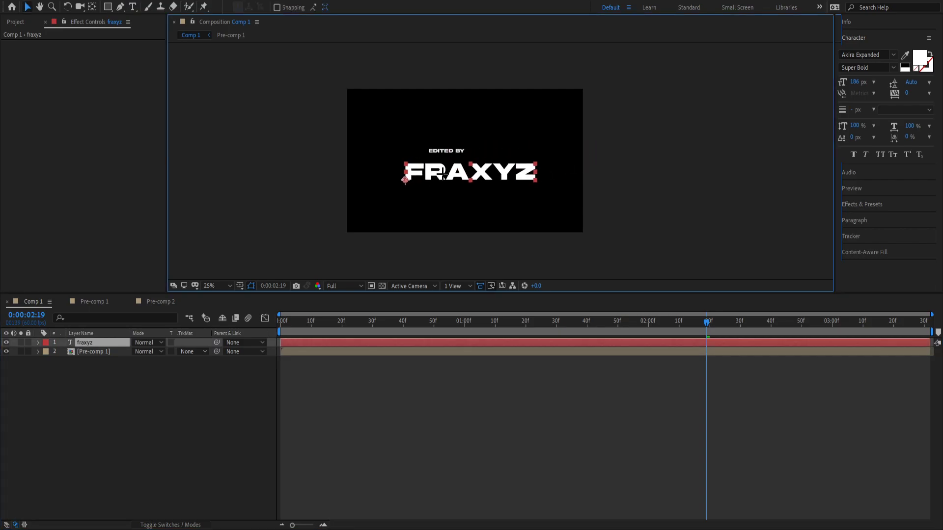
double_click(92, 6, "ctrl")
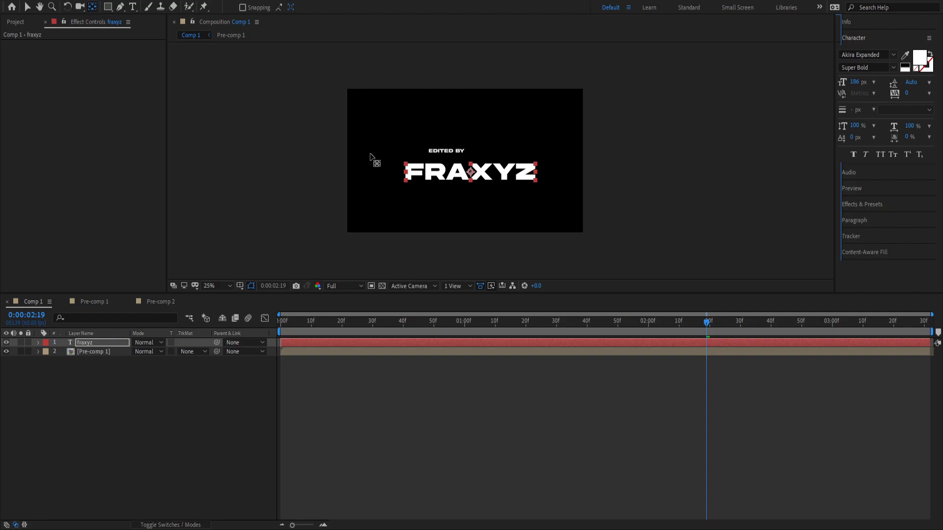
Step: Scale the FRAXYZ text down proportionally around its centre
key("period")
key("v")
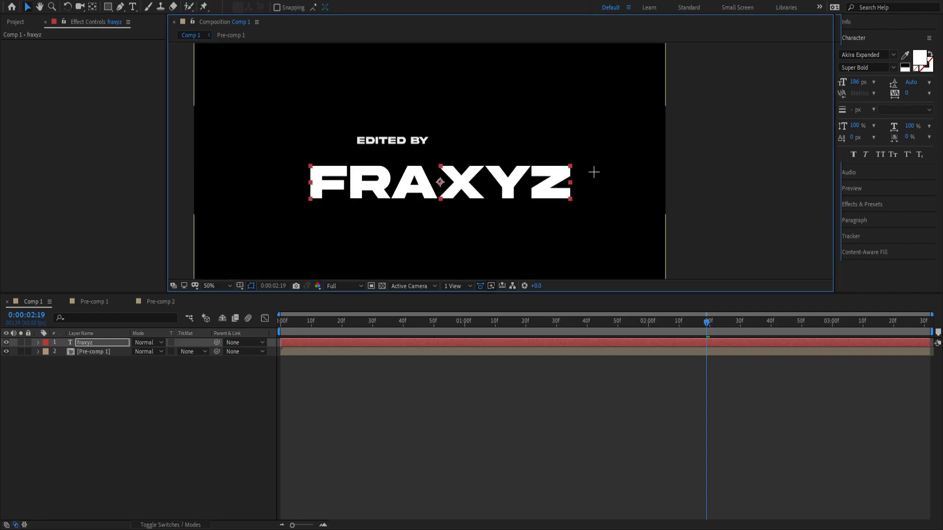
left_click_drag(570, 166, 547, 162)
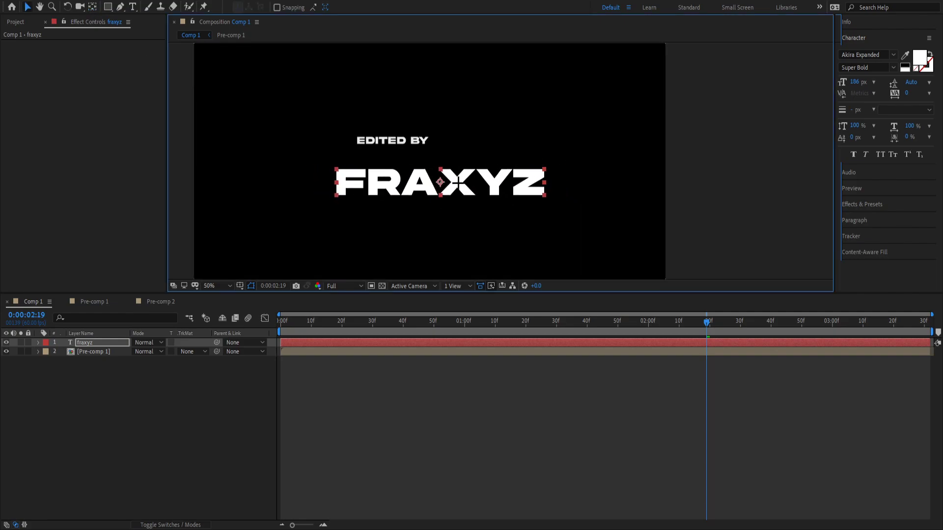
Step: Try to move the FRAXYZ anchor point to the text's left edge and scale the text from there
key("y")
left_click_drag(439, 181, 335, 183)
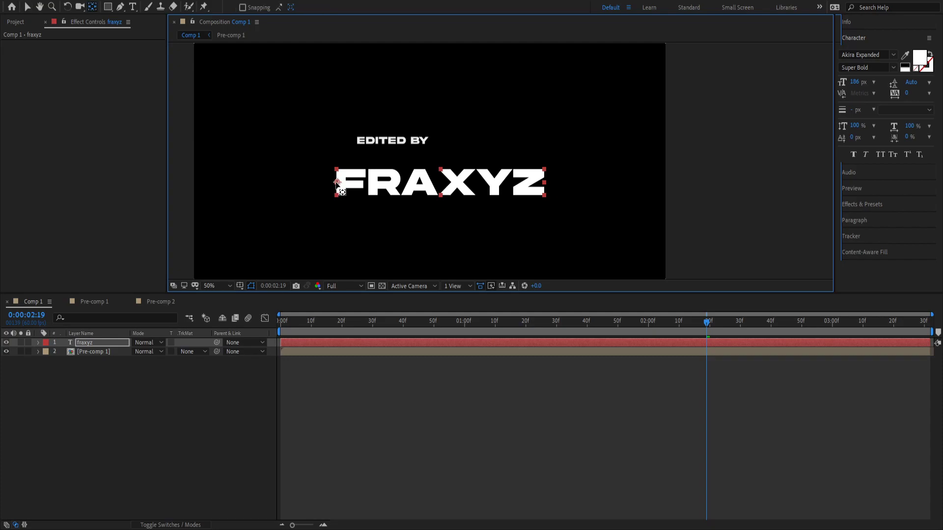
key("v")
left_click_drag(544, 168, 440, 162)
key("ctrl+z")
Step: Place the FRAXYZ text directly beneath EDITED BY and scale it down further
scroll(441, 192, "down", 2)
scroll(440, 192, "up", 2)
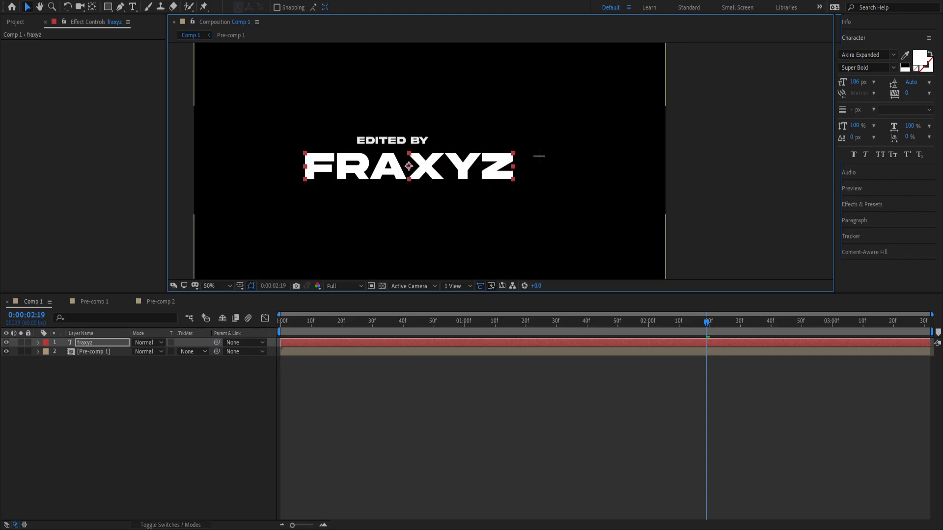
left_click_drag(513, 154, 429, 160)
left_click(399, 393)
Step: Preview Comp 1 from the start to check how the EDITED BY animation plays above the FRAXYZ text
scroll(469, 223, "down", 3)
key("Home")
key("period")
key("space")
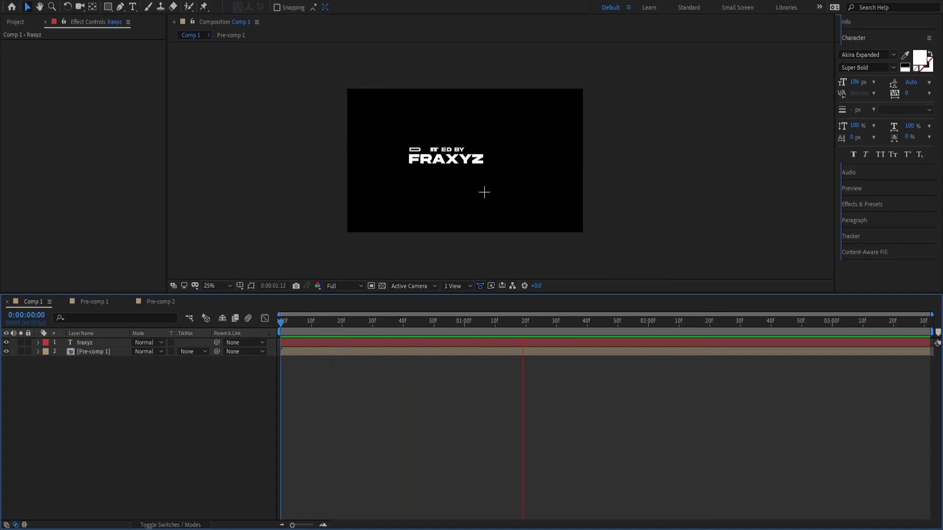
key("period")
key("space")
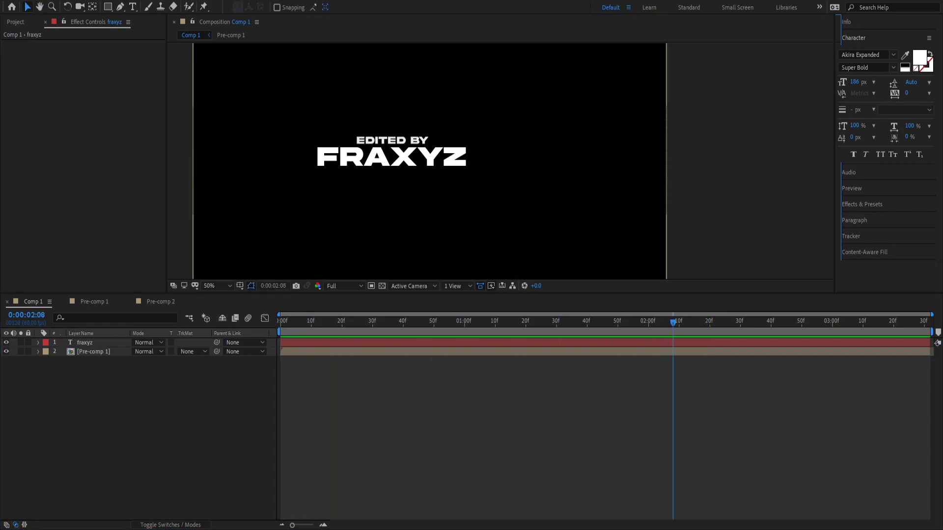
left_click_drag(497, 325, 277, 304)
scroll(478, 227, "down", 2)
key("space")
scroll(478, 227, "up", 1)
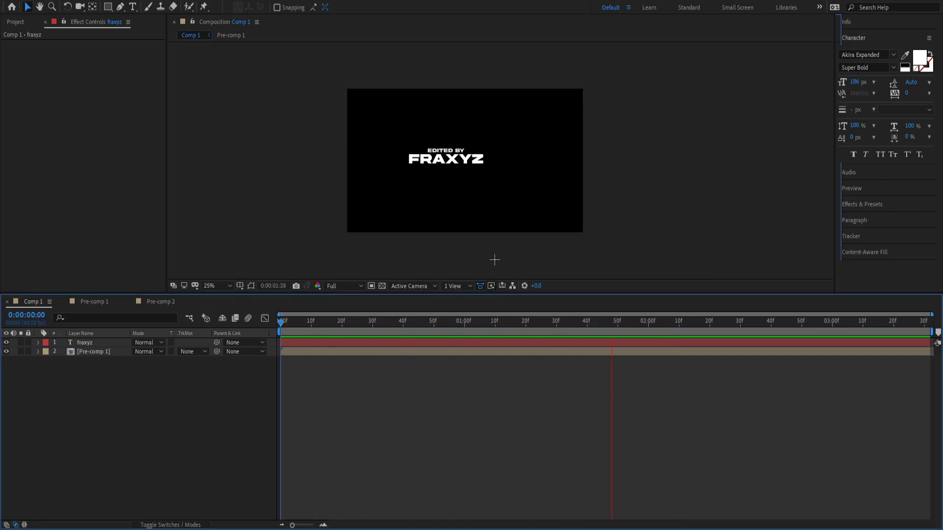
key("space")
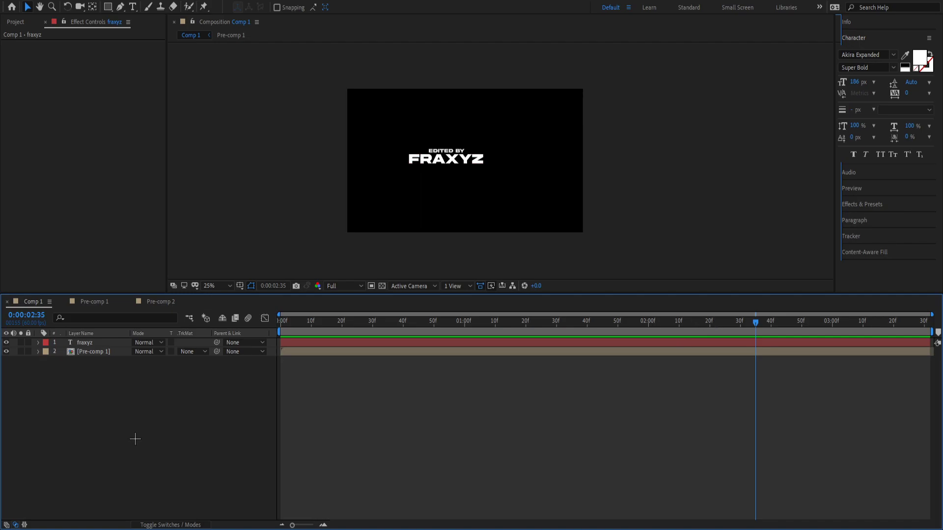
Step: Move the fraxyz layer below Pre-comp 1 and rename the Pre-comp 1 layer "edited by"
left_click_drag(88, 343, 120, 372)
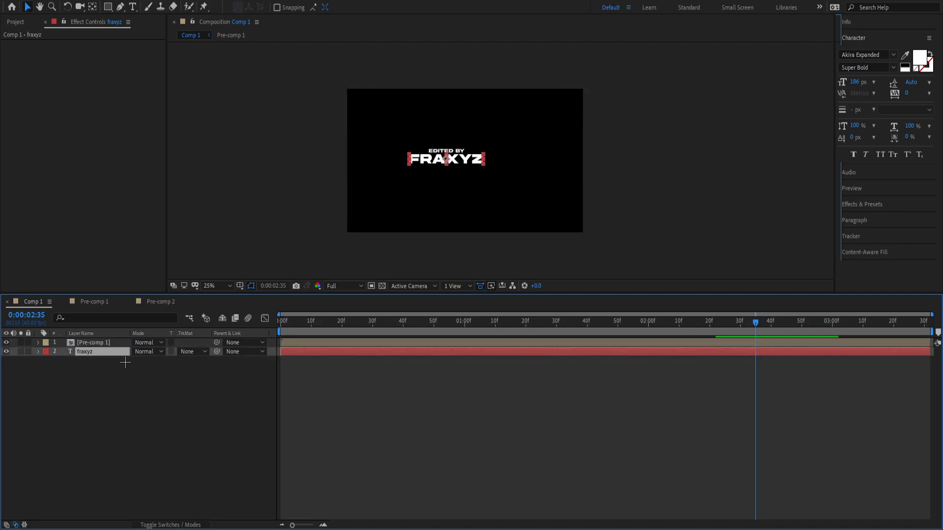
left_click(125, 363)
left_click(89, 342)
key("Return")
type("edited b")
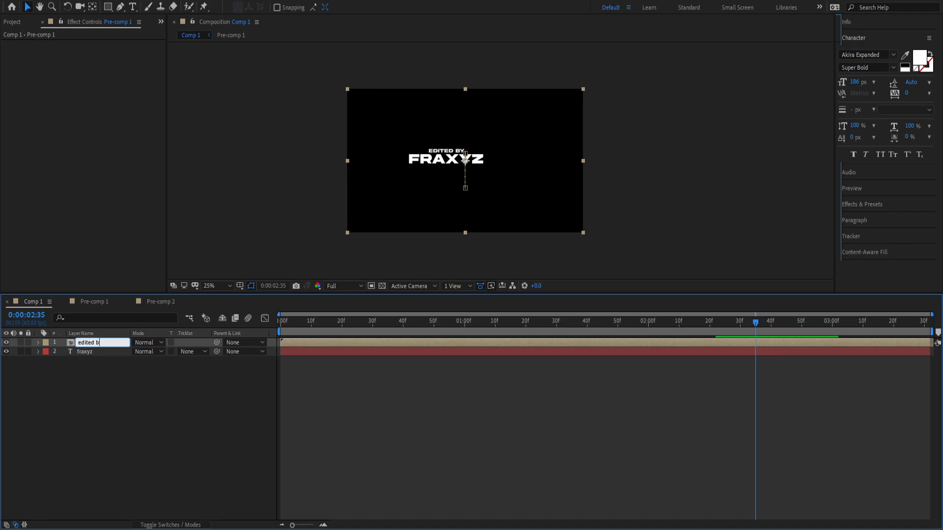
type("y")
key("Return")
key("Return")
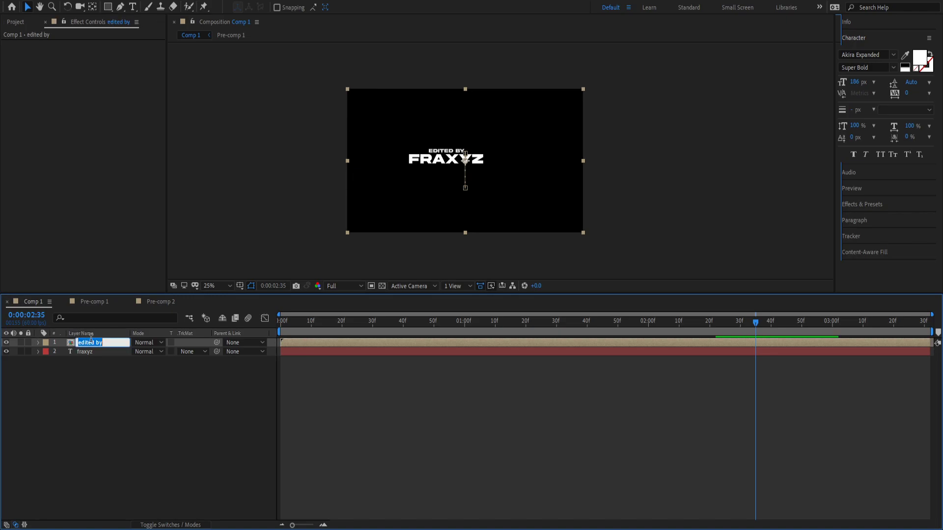
left_click(131, 387)
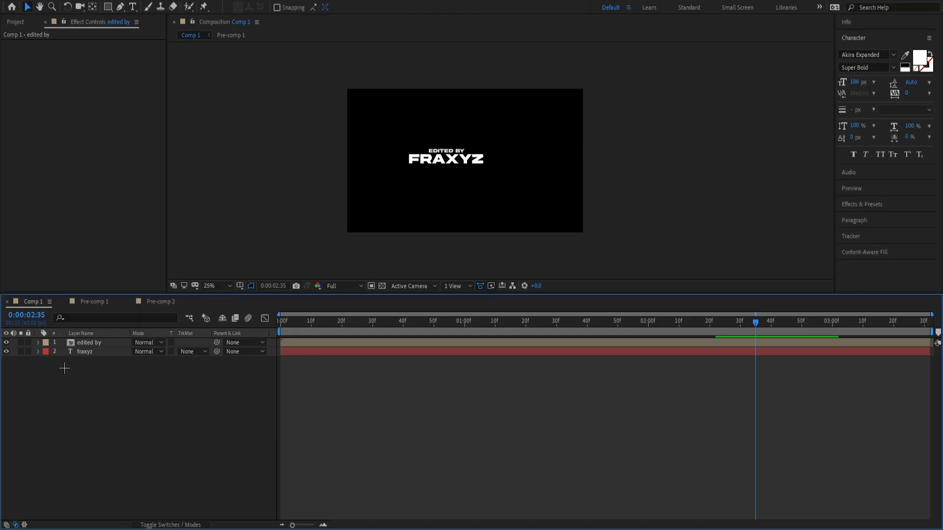
Step: Create shapes from the text of the fraxyz layer
left_click(88, 351)
left_click(133, 399)
left_click(92, 352)
key("Return")
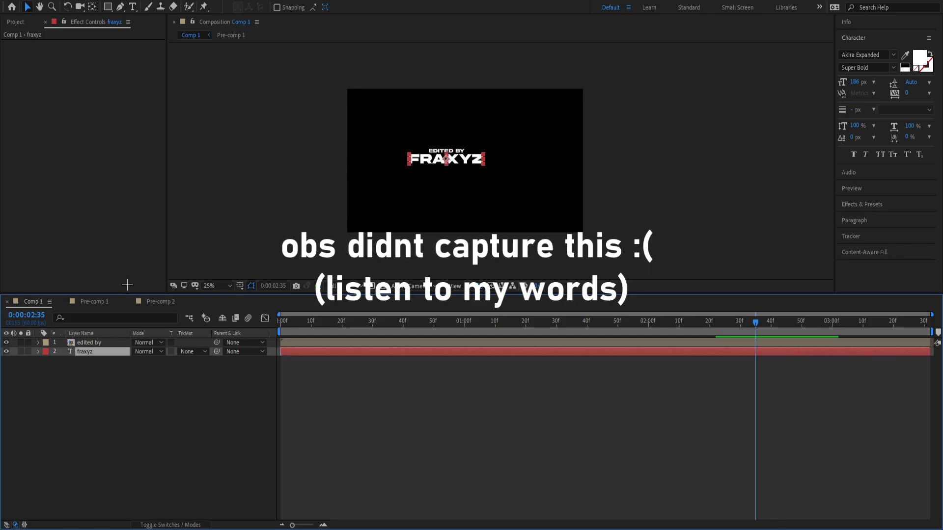
left_click(294, 288)
Step: Filter the fraxyz Outlines layer's properties in the timeline by "fill"
scroll(382, 161, "up", 3)
scroll(382, 160, "down", 1)
key("space")
left_click_drag(379, 205, 462, 179)
scroll(438, 203, "up", 2)
key("v")
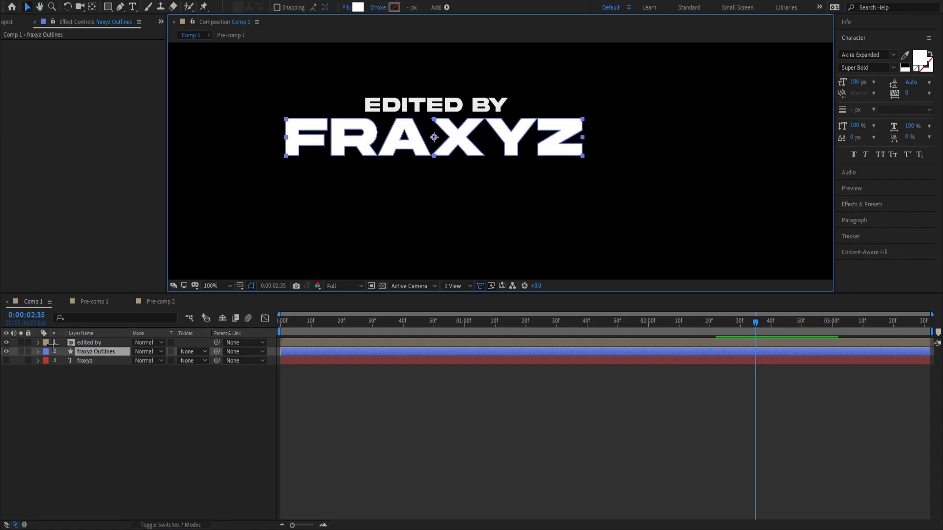
left_click(76, 317)
left_click(103, 352)
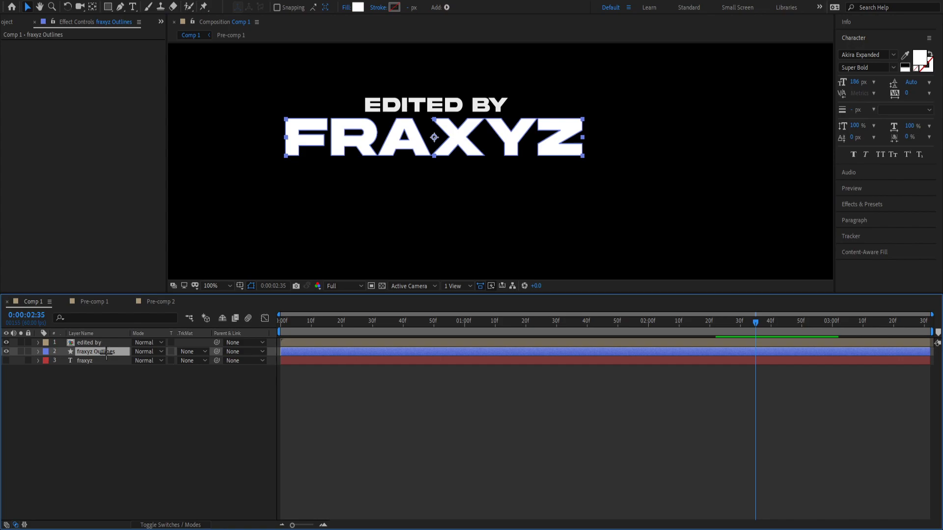
left_click(94, 318)
type("s")
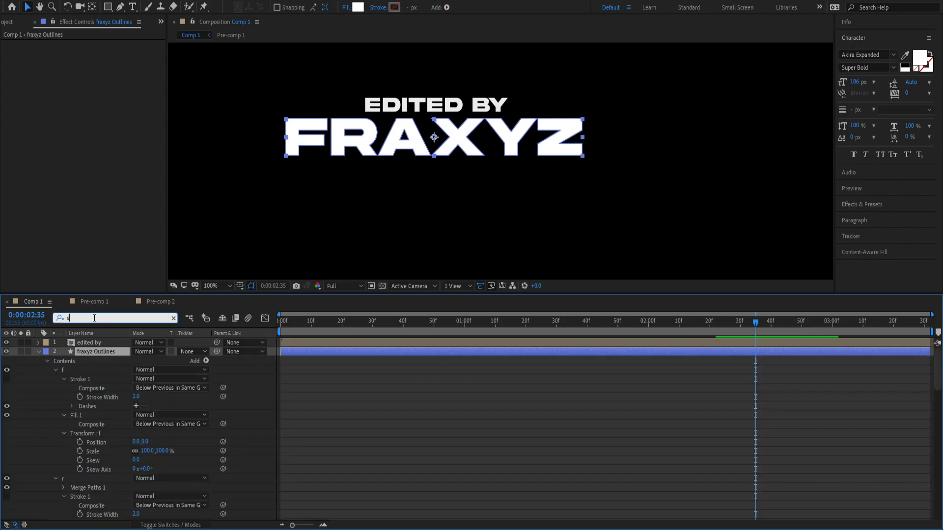
key("BackSpace")
type("fill")
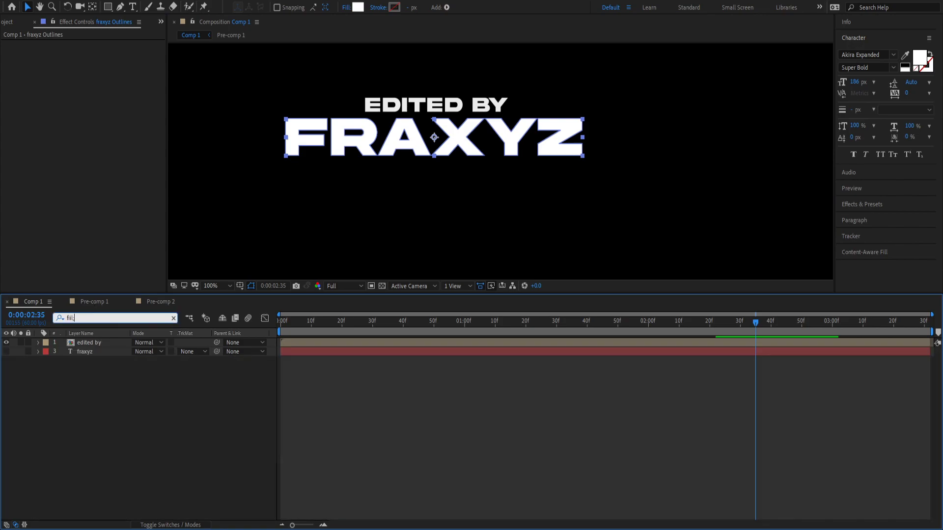
type("l")
left_click(260, 378)
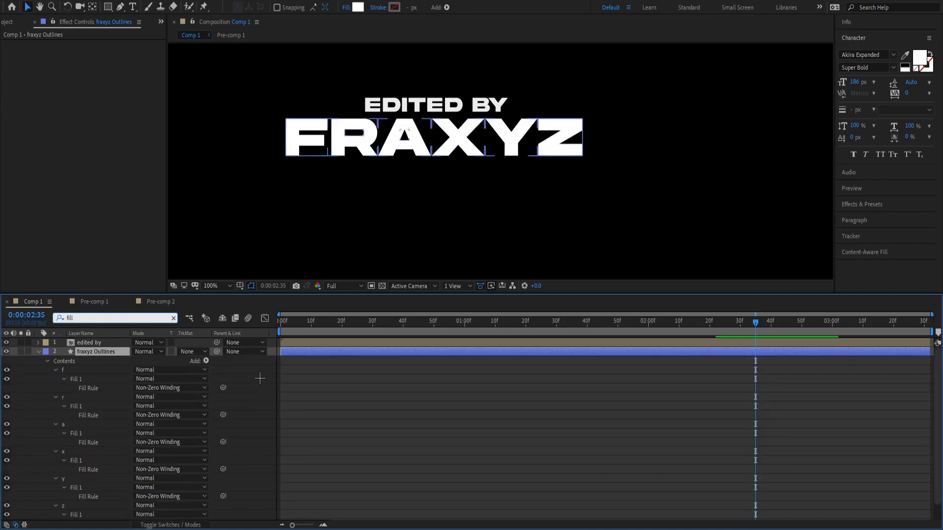
Step: Turn off Fill 1 for each of the letters f, r, a, x, y and z in the fraxyz Outlines layer
left_click(7, 378)
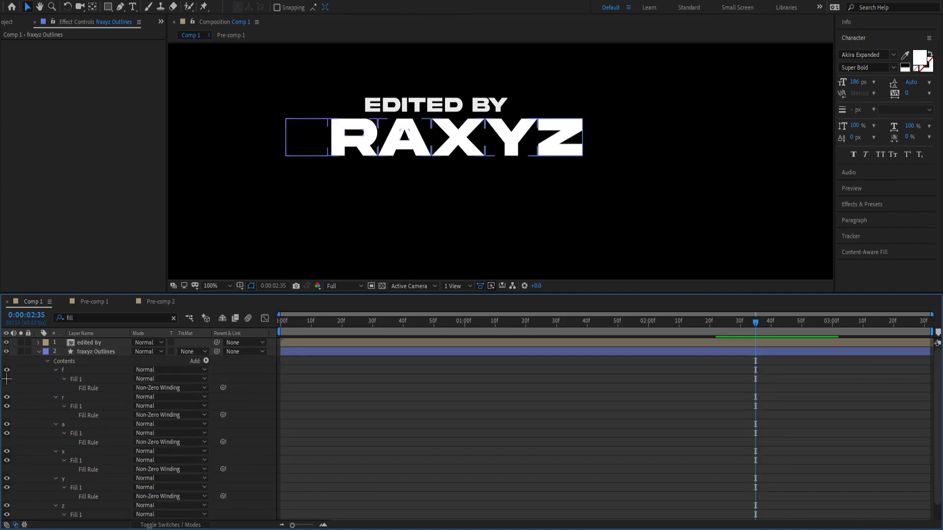
left_click(7, 405)
scroll(6, 402, "down", 1)
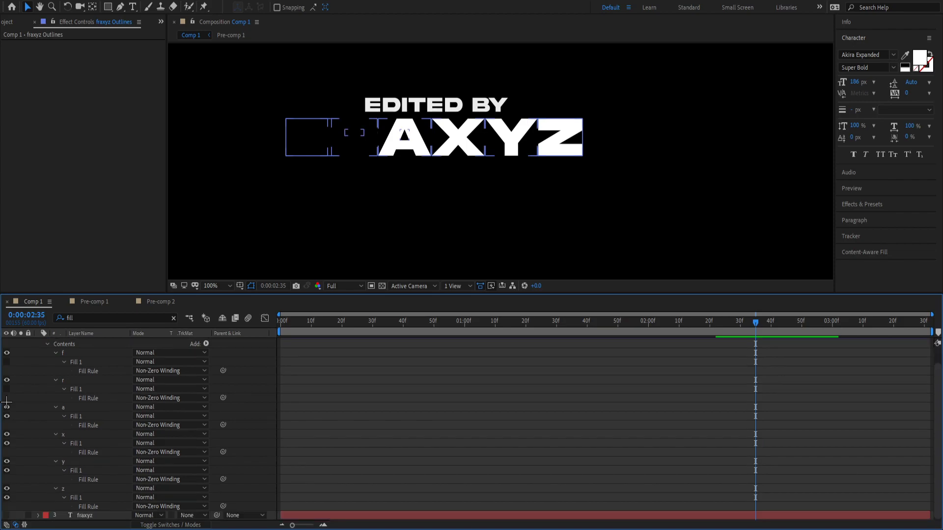
left_click(7, 443)
left_click(7, 470)
left_click(7, 497)
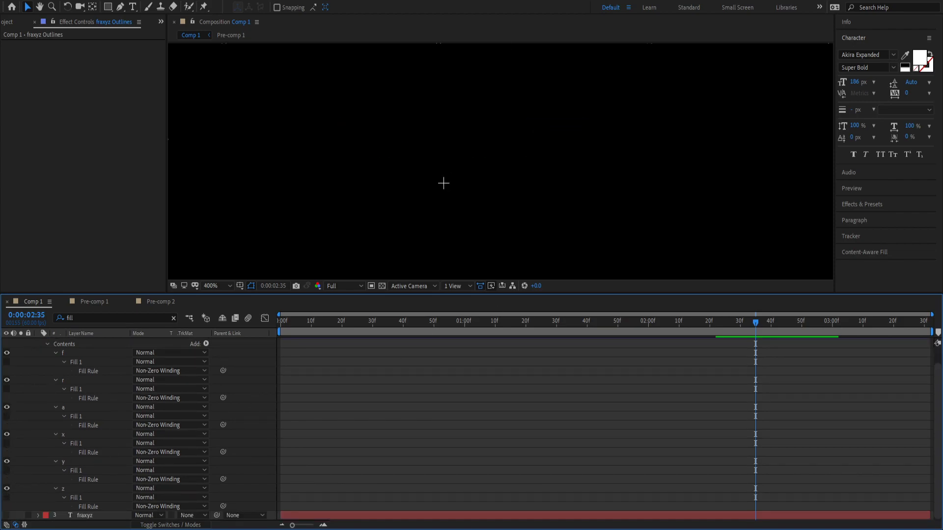
scroll(150, 432, "up", 2)
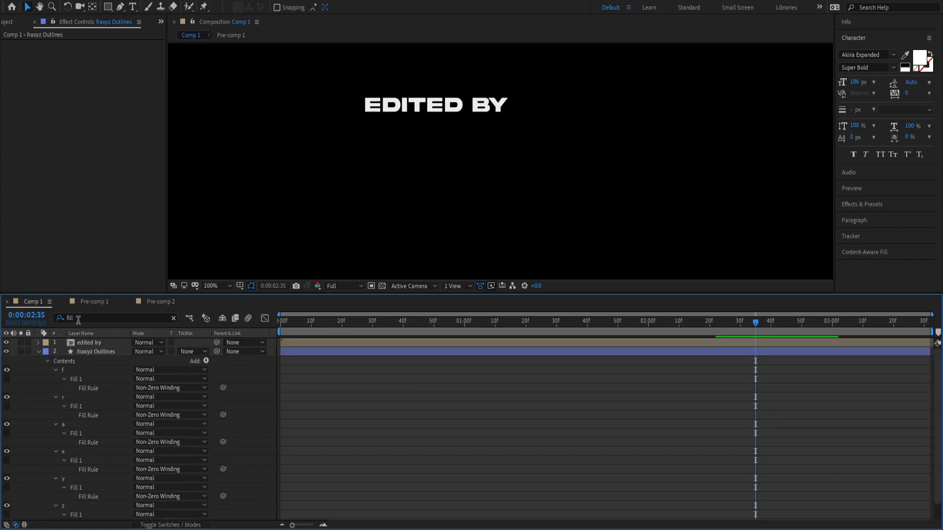
Step: Filter the timeline by "stroke" and turn on Stroke 1 for all six letters of the fraxyz Outlines layer
key("ctrl+f")
type("str")
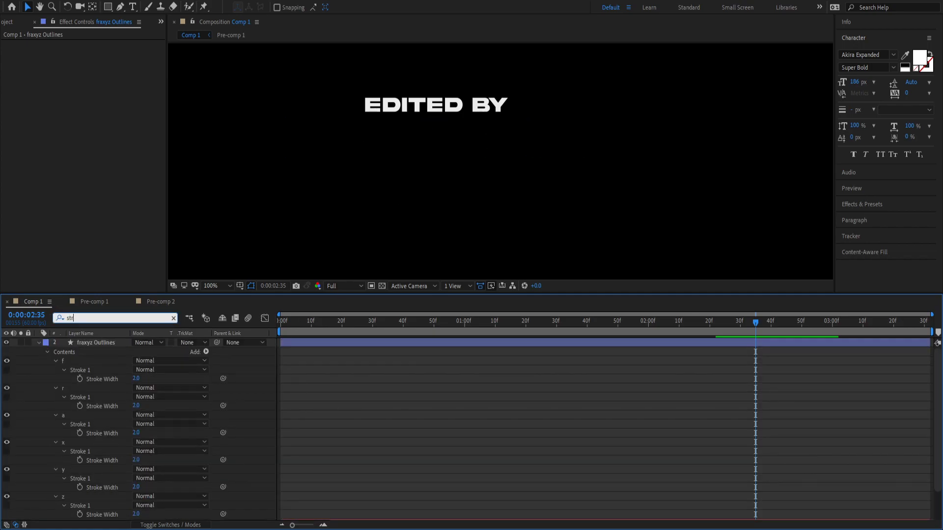
type("ro")
left_click(97, 361)
left_click(7, 369)
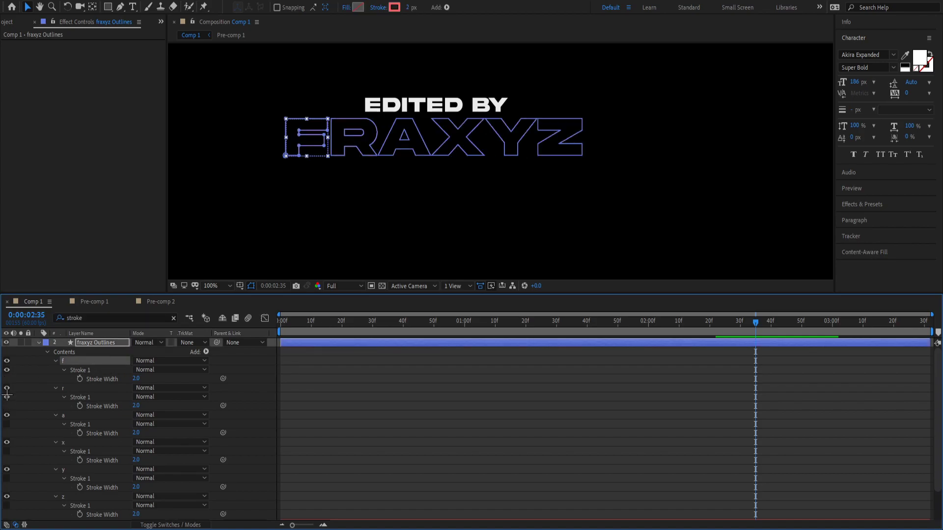
scroll(7, 396, "down", 1)
left_click_drag(6, 396, 7, 478)
left_click(399, 168)
scroll(399, 168, "up", 1)
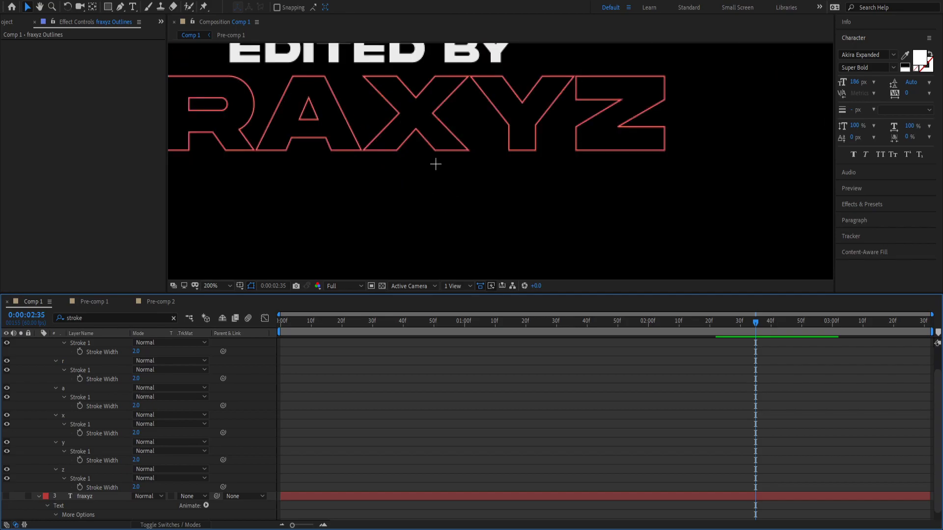
scroll(451, 177, "down", 1)
left_click(403, 142)
scroll(217, 438, "up", 1)
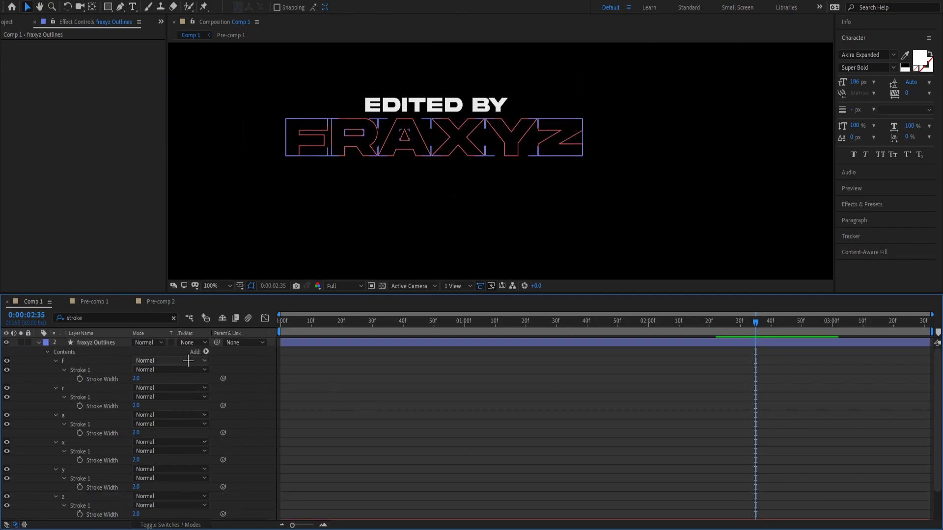
Step: Apply the Fill effect to the fraxyz Outlines layer and set its colour to white
left_click(89, 342)
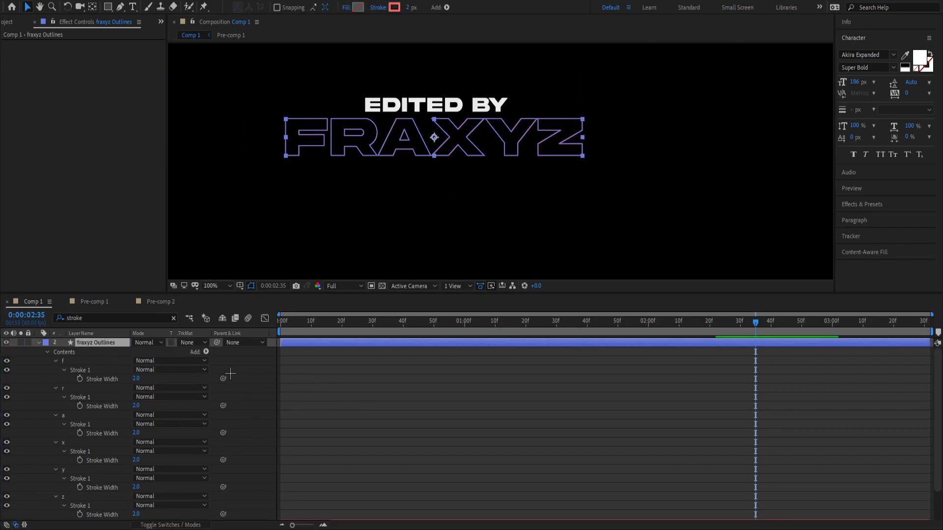
key("ctrl+alt+shift+e")
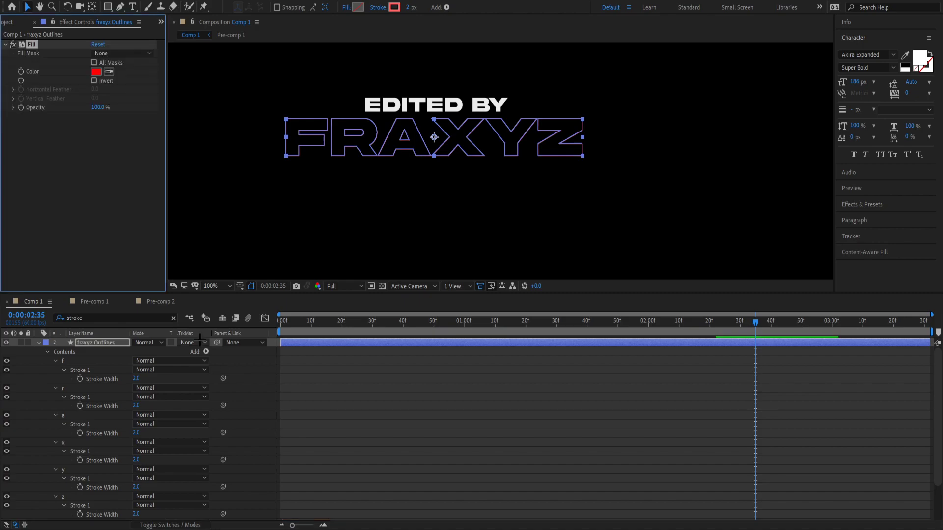
left_click(95, 72)
left_click(2, 4)
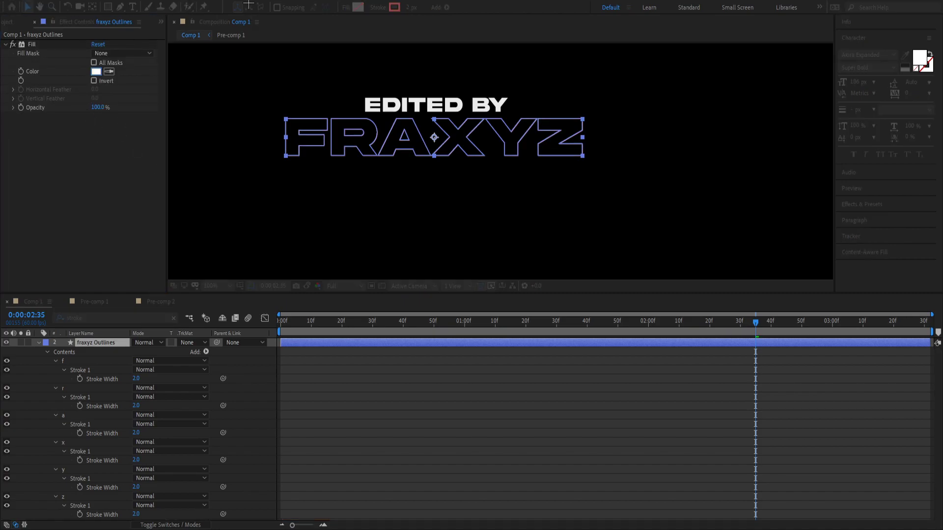
left_click(228, 16)
Step: Inspect the white FRAXYZ outlines up close and preview Comp 1 from the start
left_click_drag(330, 323, 279, 321)
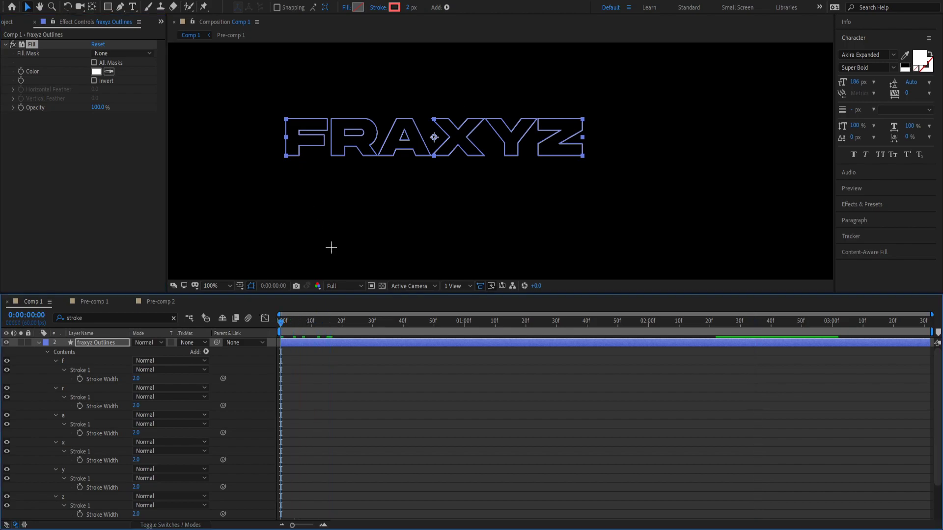
left_click(331, 248)
scroll(347, 140, "up", 1)
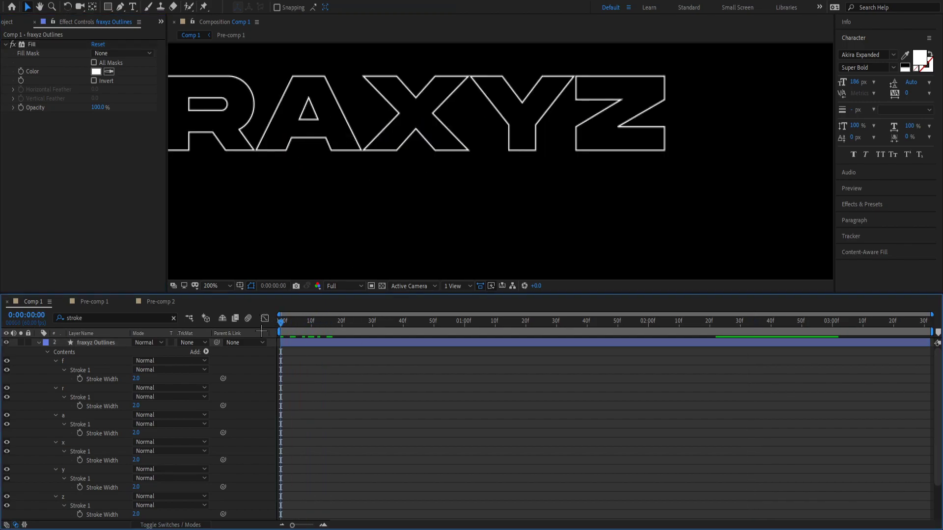
key("comma")
key("space")
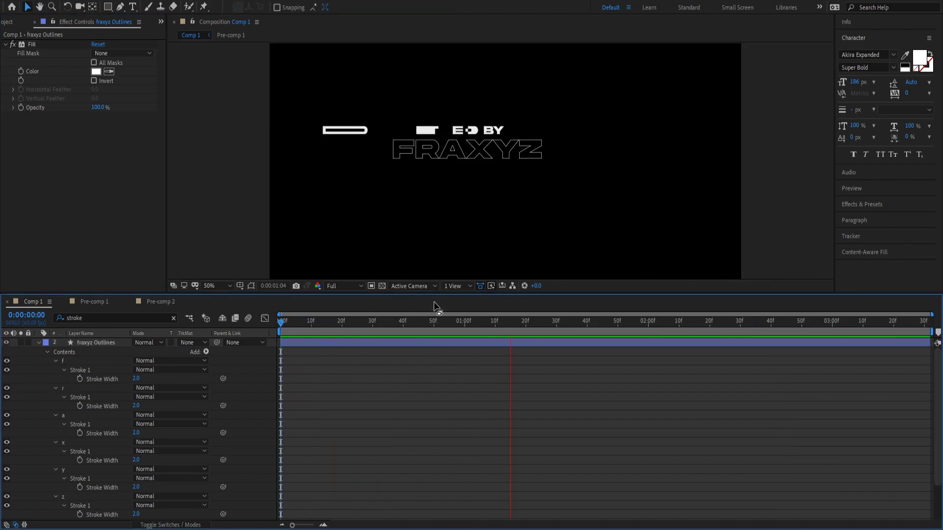
key("space")
key("space")
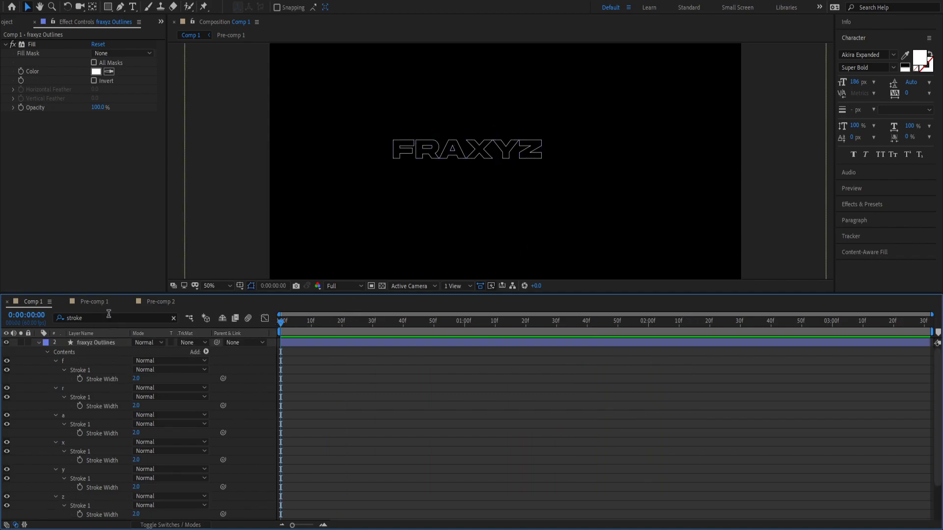
Step: Replace the "stroke" filter with "path" to list the letter paths of the fraxyz Outlines layer
left_click(101, 342)
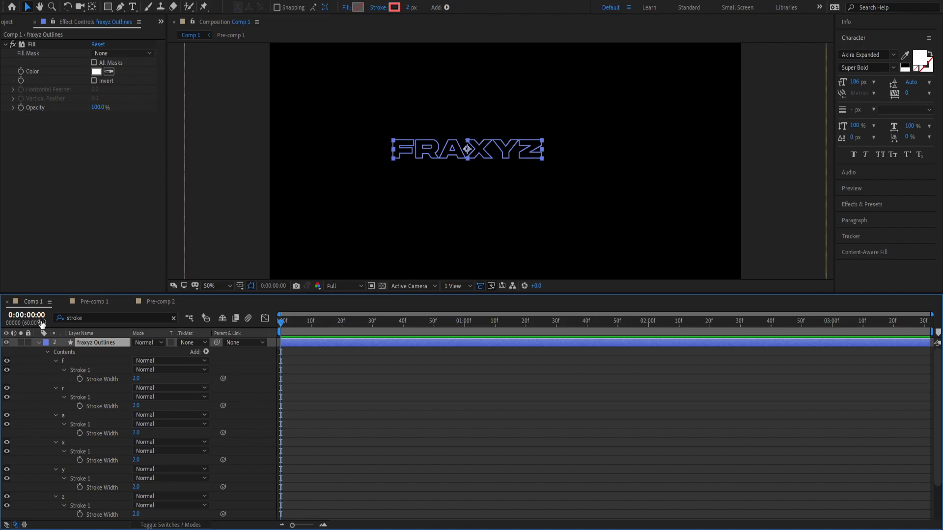
left_click(173, 317)
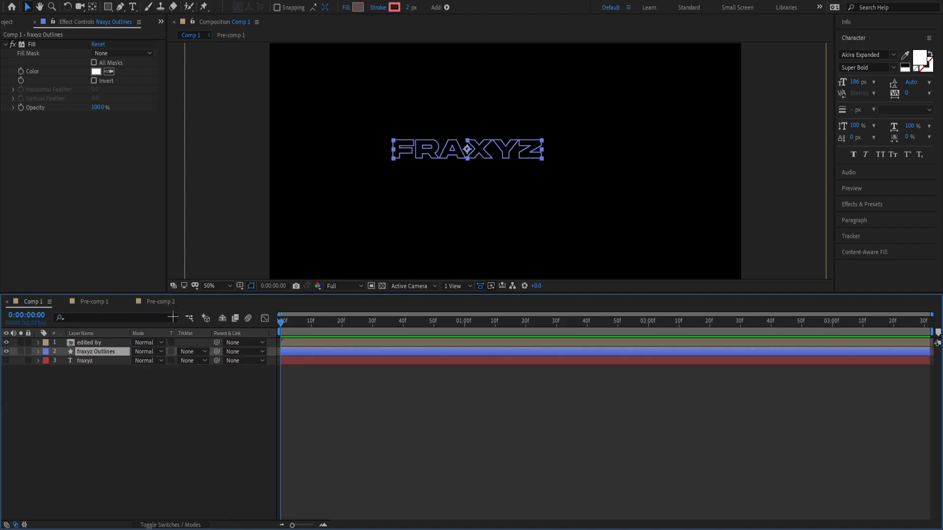
key("a")
key("t")
key("h")
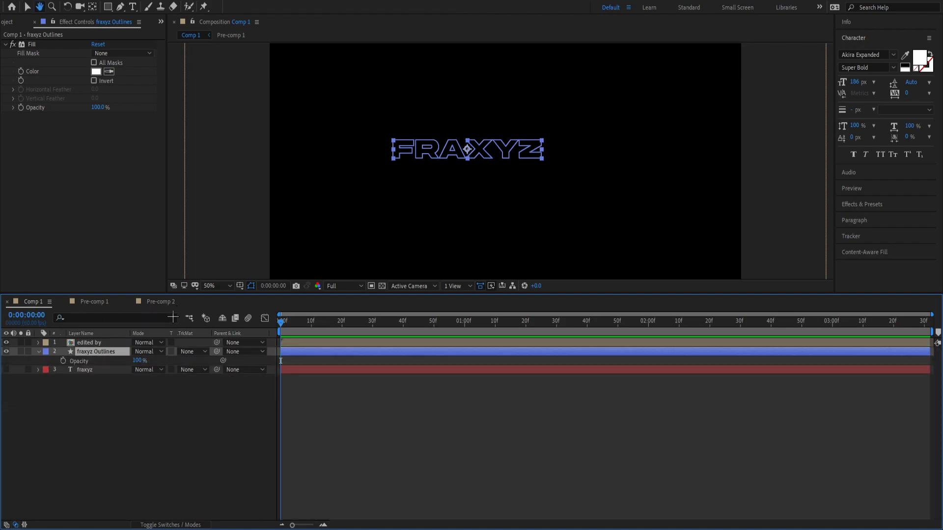
left_click(119, 314)
type("path")
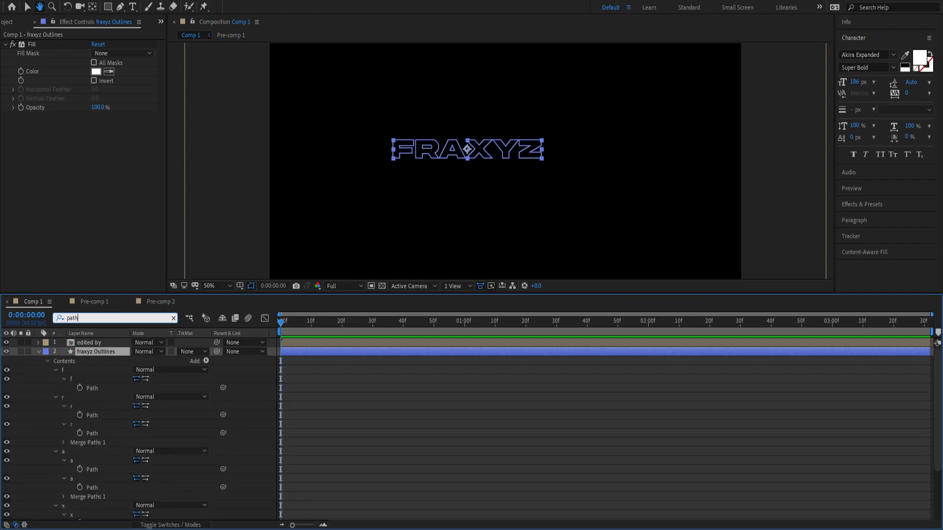
left_click(230, 386)
Step: Scrub Comp 1 to 0:00:01:11 to check the EDITED BY animation, and open Pre-comp 2
left_click_drag(291, 322, 498, 325)
scroll(490, 210, "down", 2)
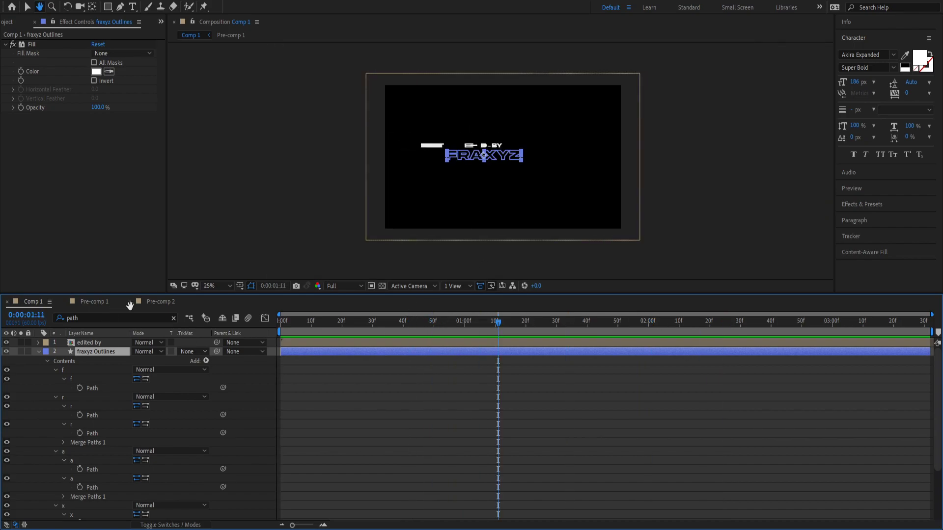
left_click(161, 301)
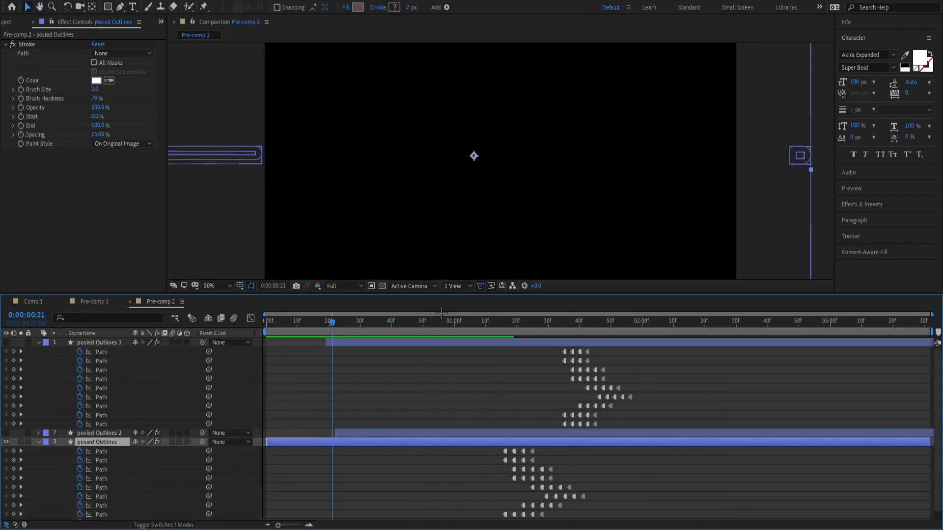